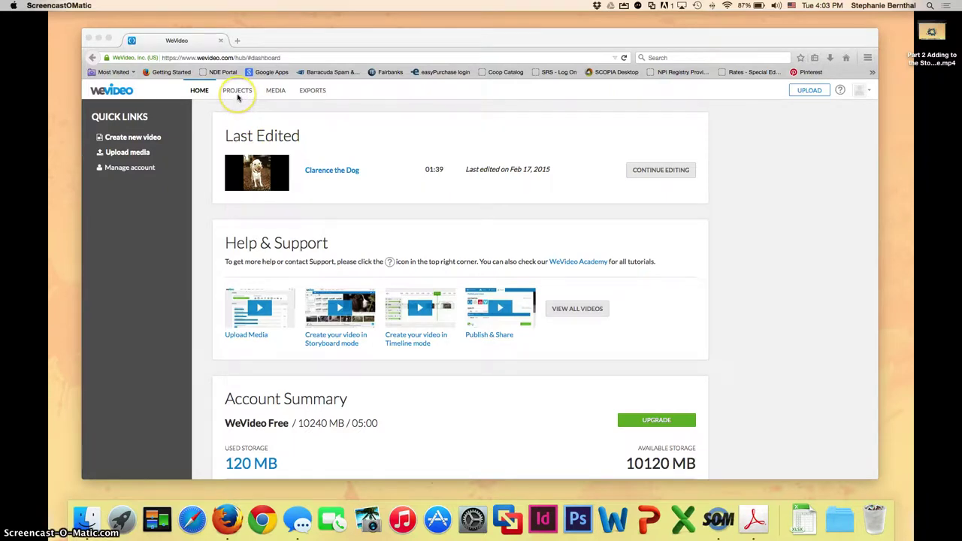
Step: Reopen the Clarence the Dog project from the dashboard's Last Edited list
click(655, 171)
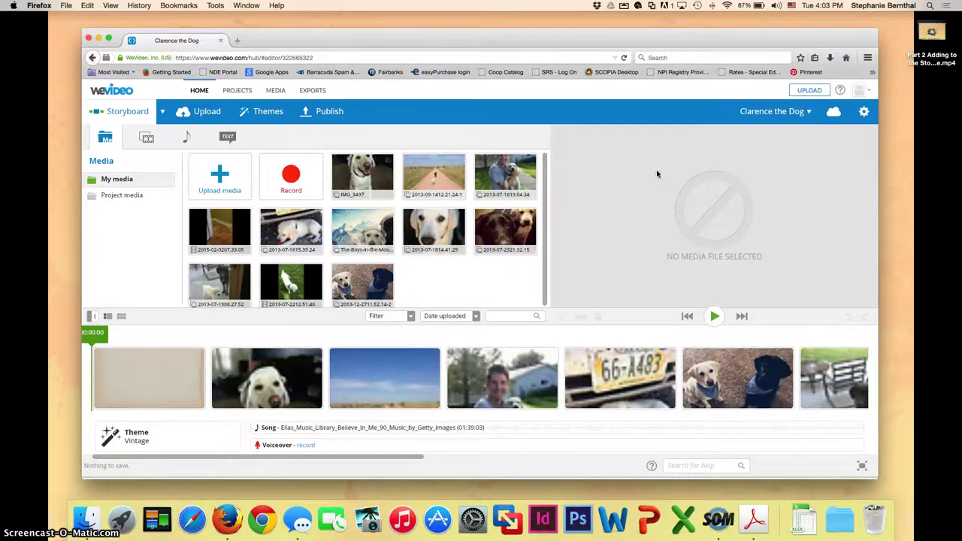
Step: Let the Clarence the Dog storyboard, media library and clip sequence finish loading
click(657, 174)
mouse_move(545, 354)
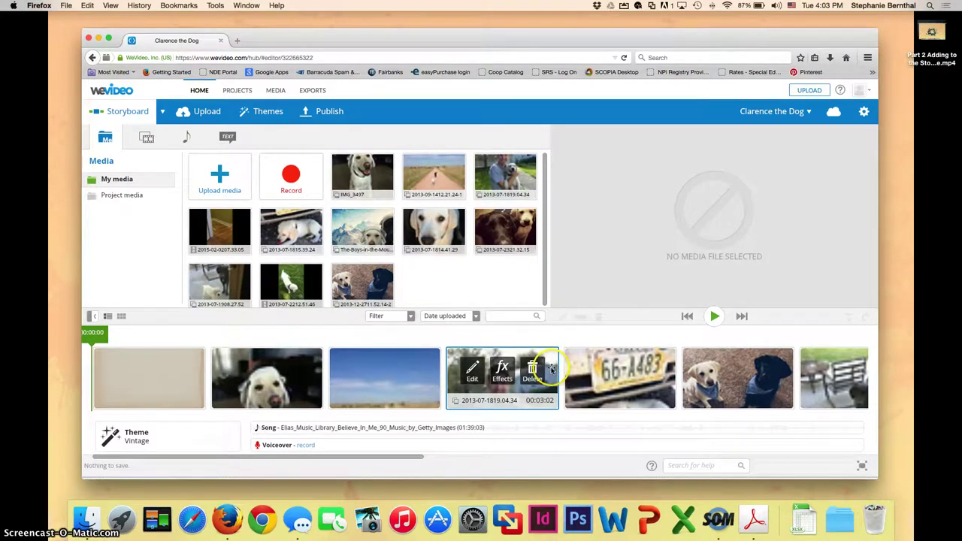
Step: Play the storyboard preview from inside the hallway clip 2015-02-0207.33.05
scroll(551, 369, right, 3)
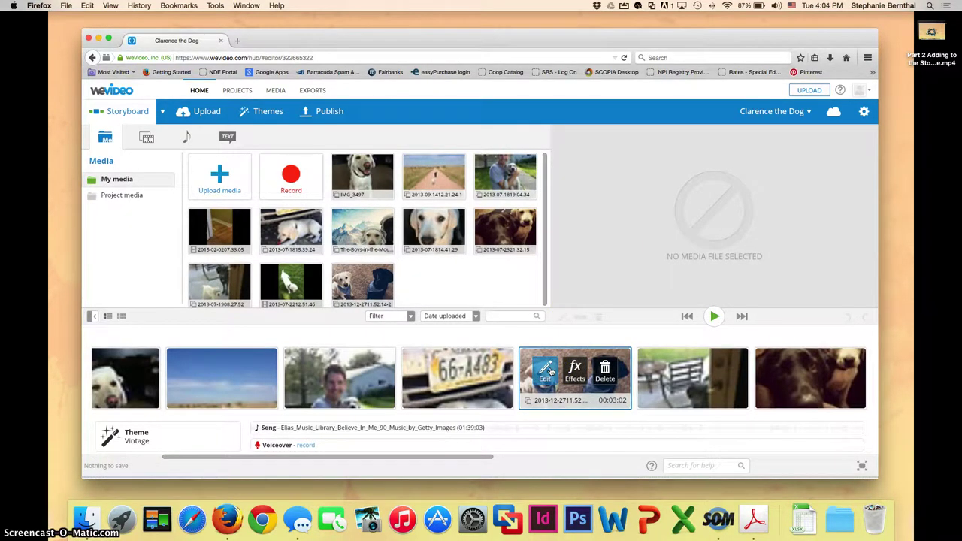
scroll(551, 370, right, 5)
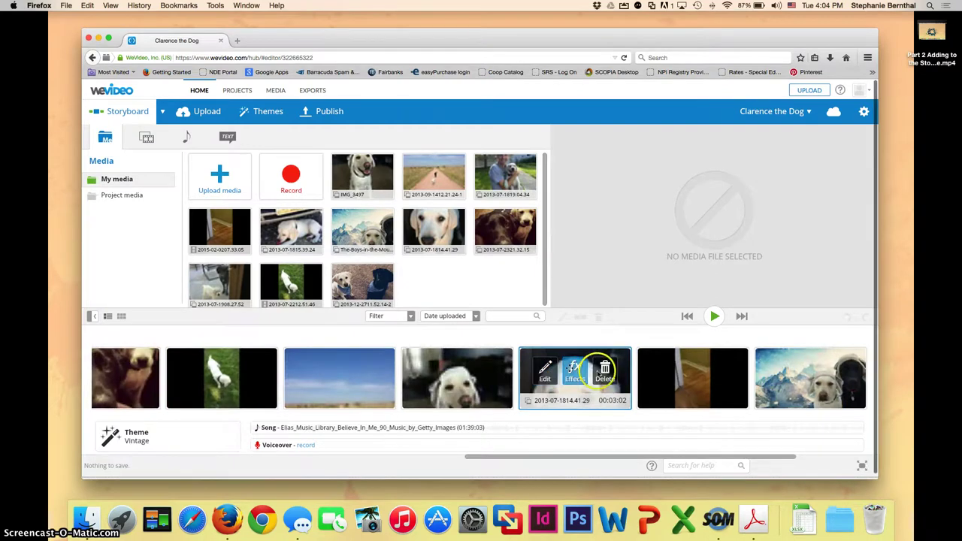
click(680, 355)
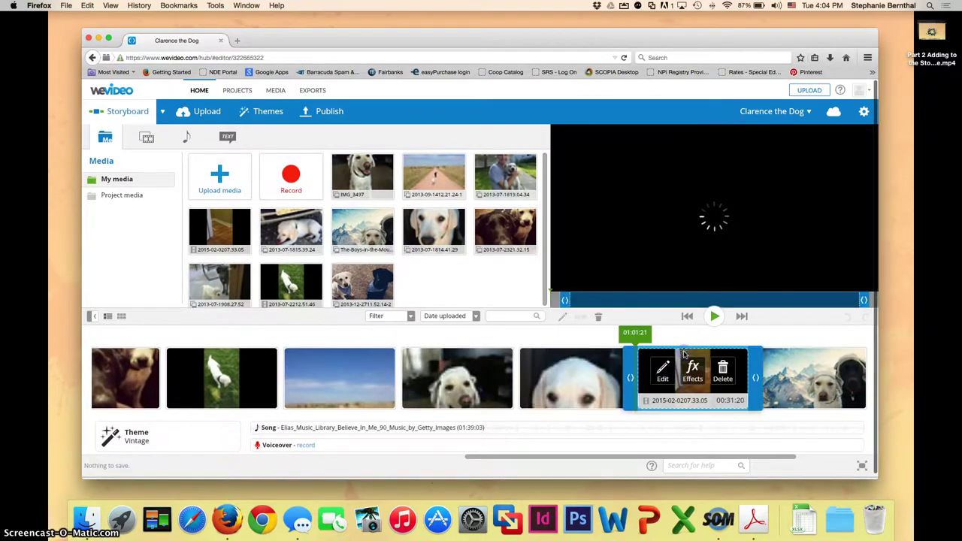
click(636, 333)
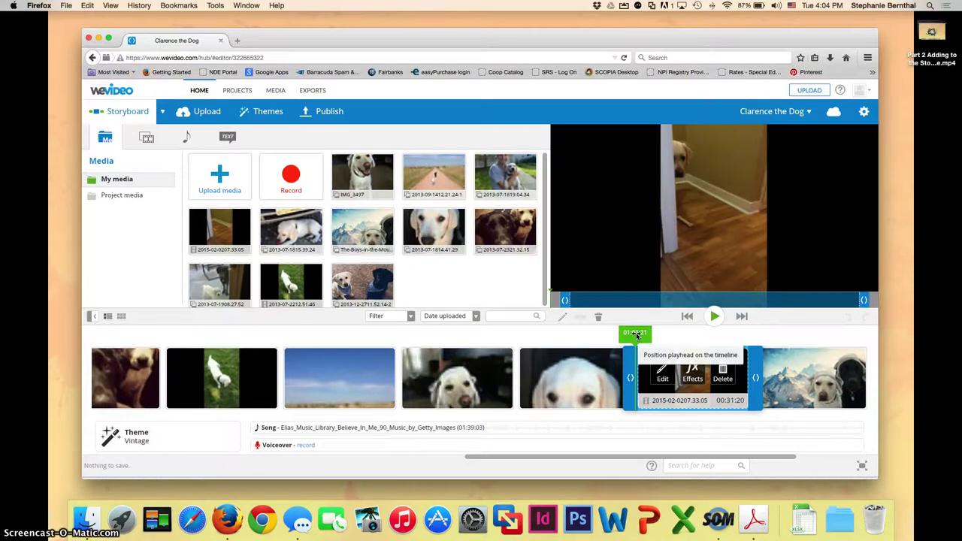
drag(636, 336, 554, 335)
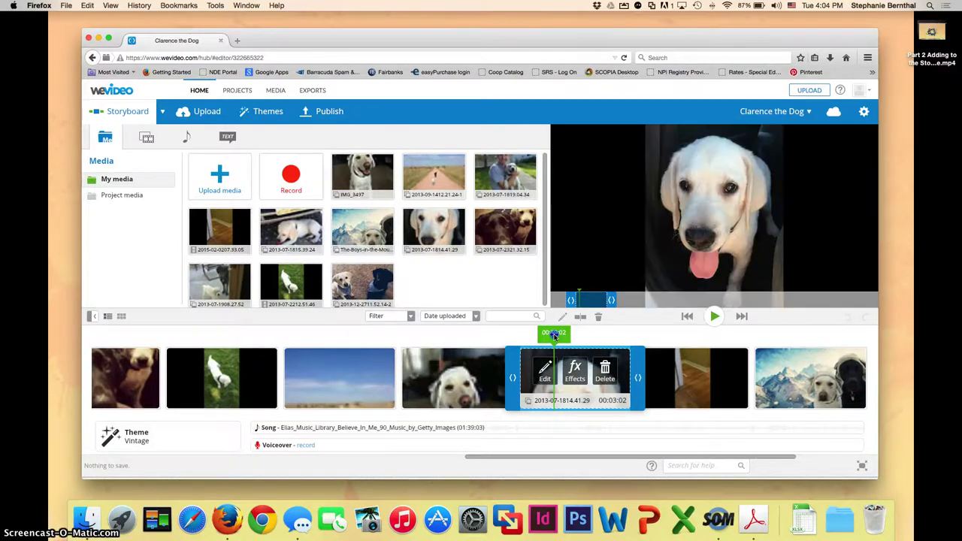
drag(554, 335, 617, 333)
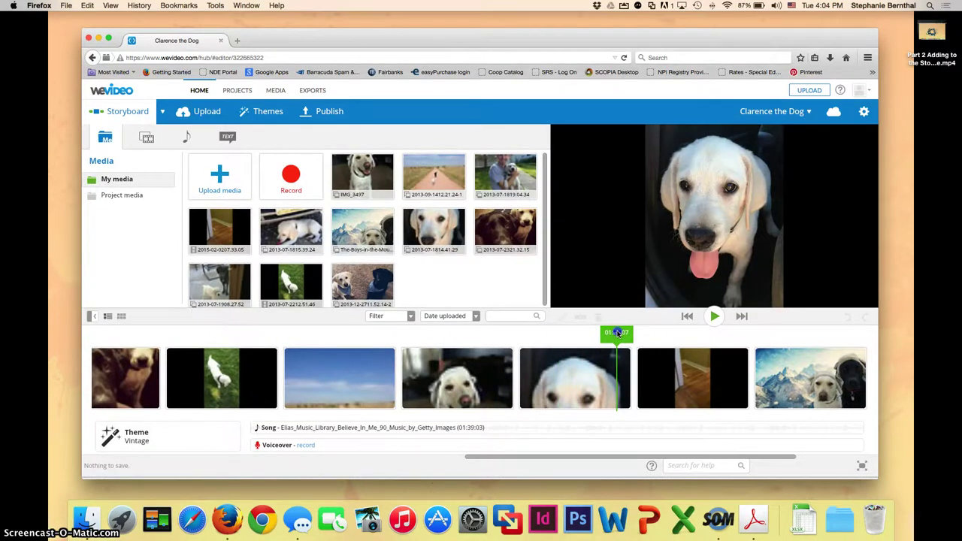
click(714, 316)
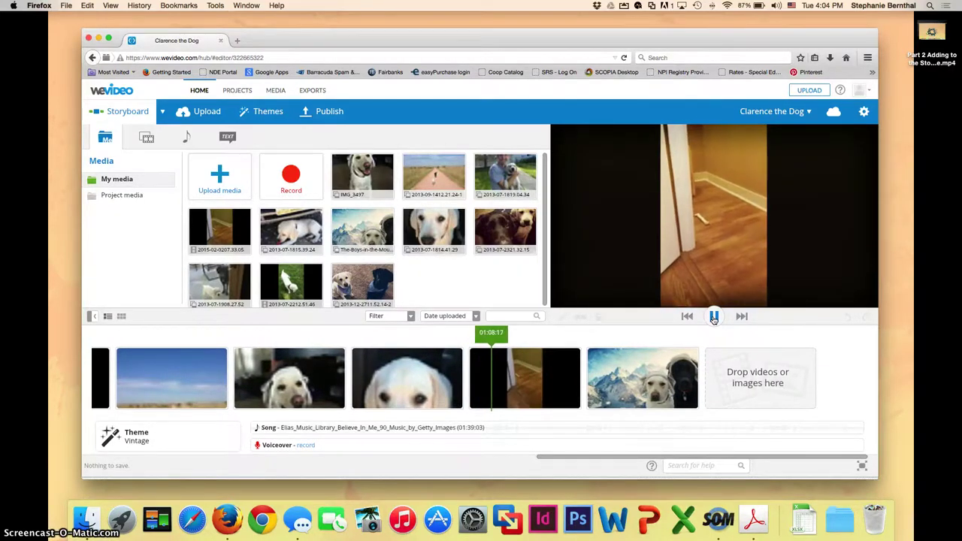
Step: Pause the preview and split the hallway clip at the 01:12:24 playhead position
click(714, 317)
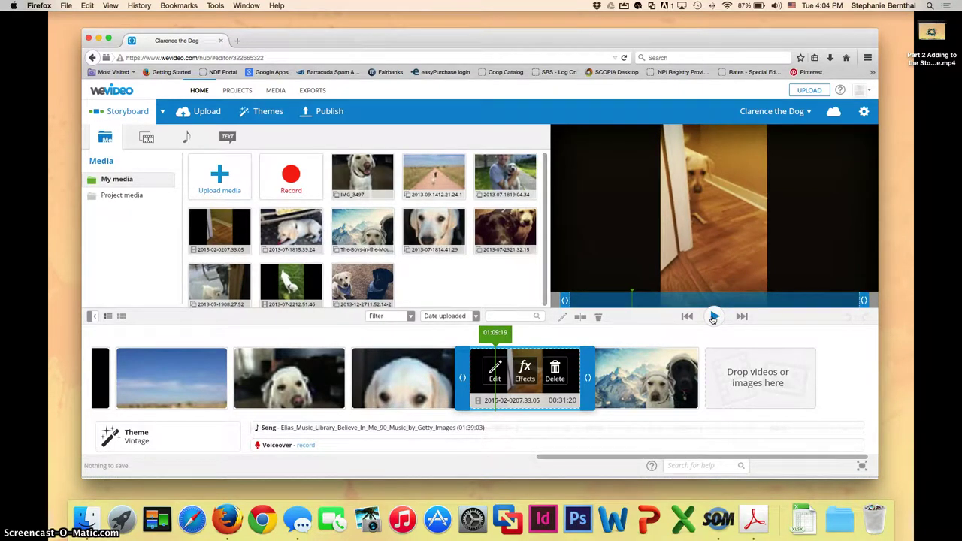
click(710, 318)
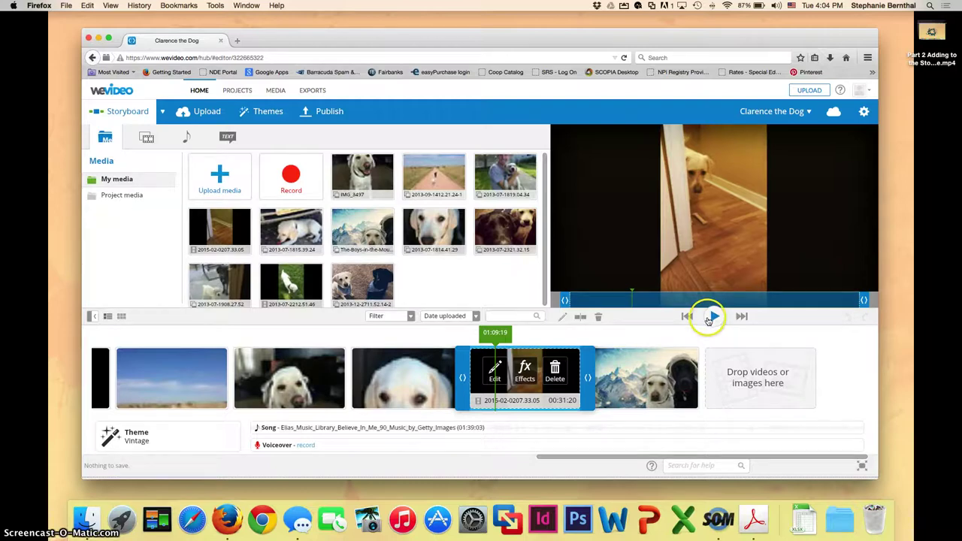
click(499, 336)
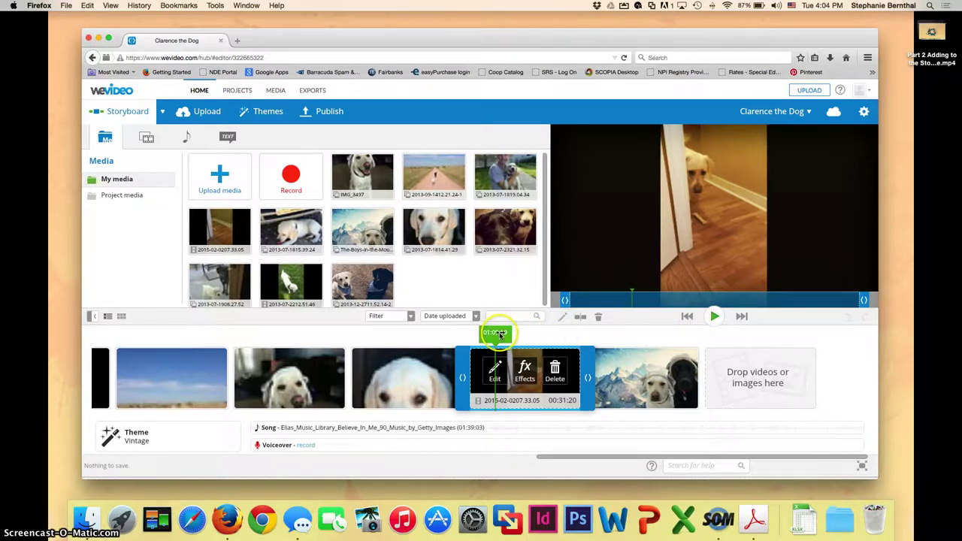
click(494, 334)
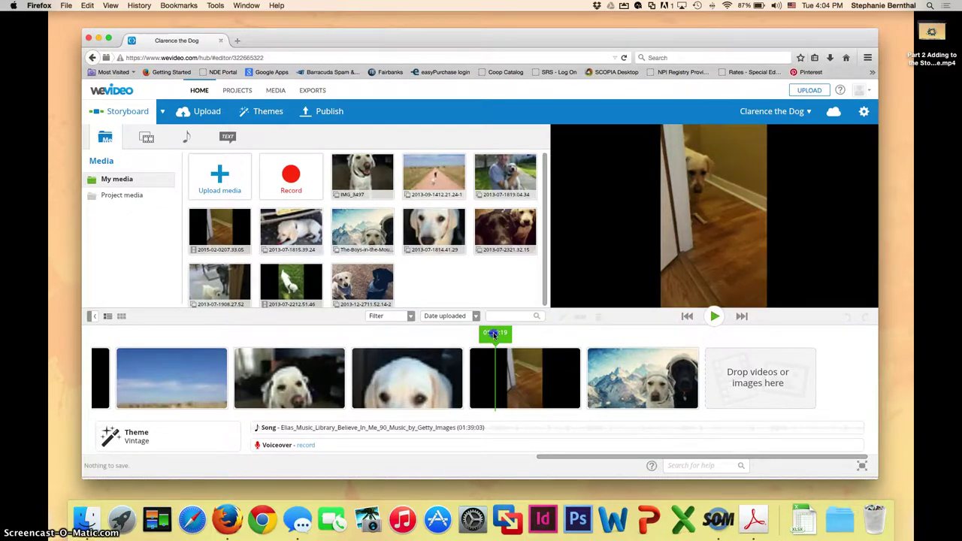
drag(493, 332, 505, 333)
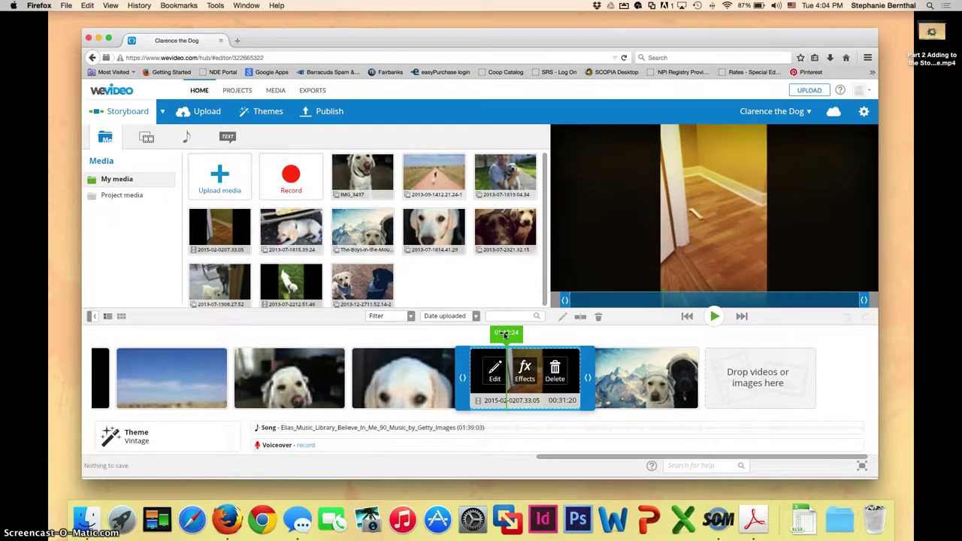
click(505, 348)
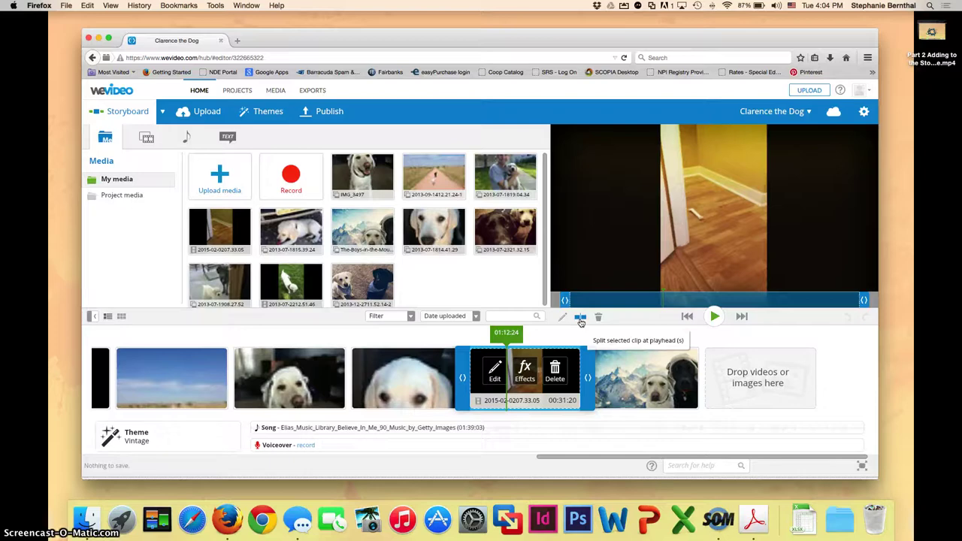
drag(580, 322, 507, 333)
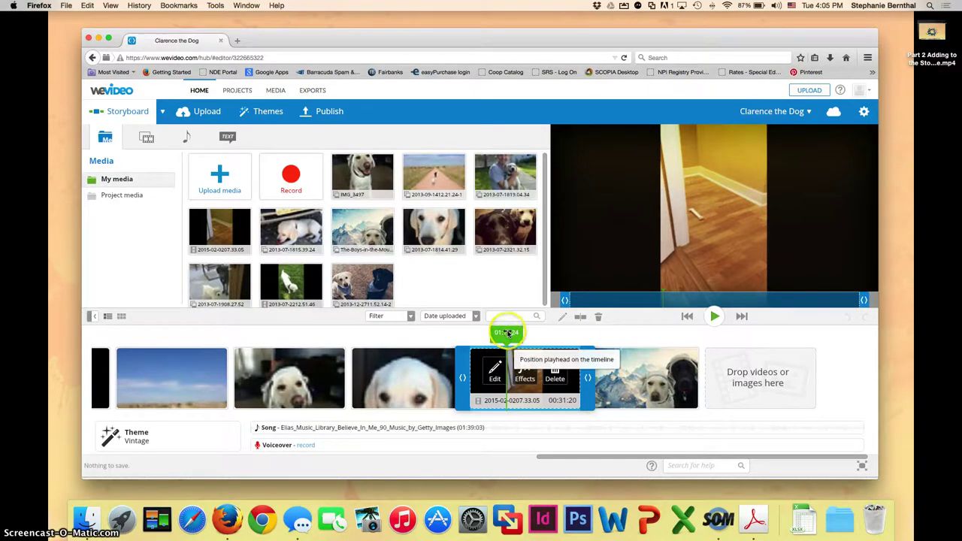
click(578, 319)
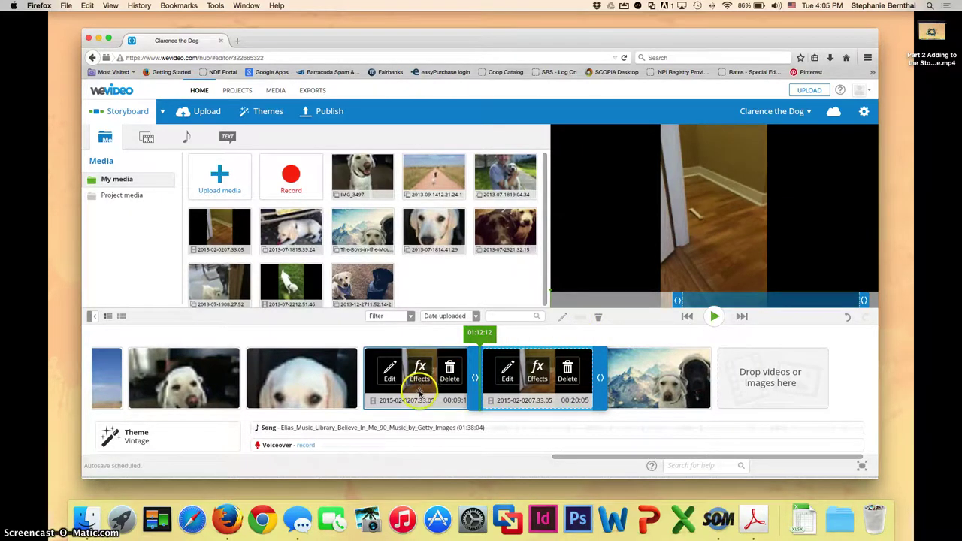
Step: Split the 20-second second part of the hallway clip again at 01:21:23
click(419, 391)
click(502, 389)
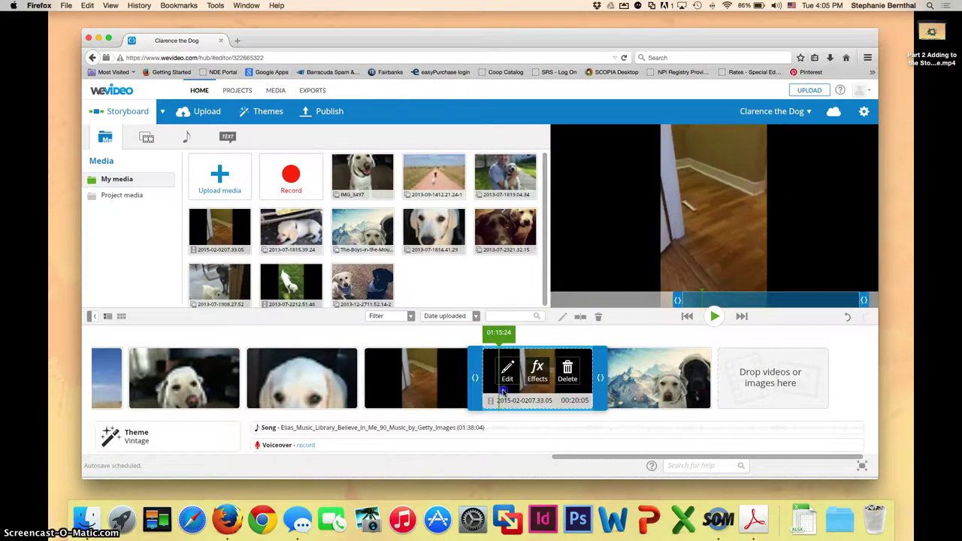
mouse_move(427, 349)
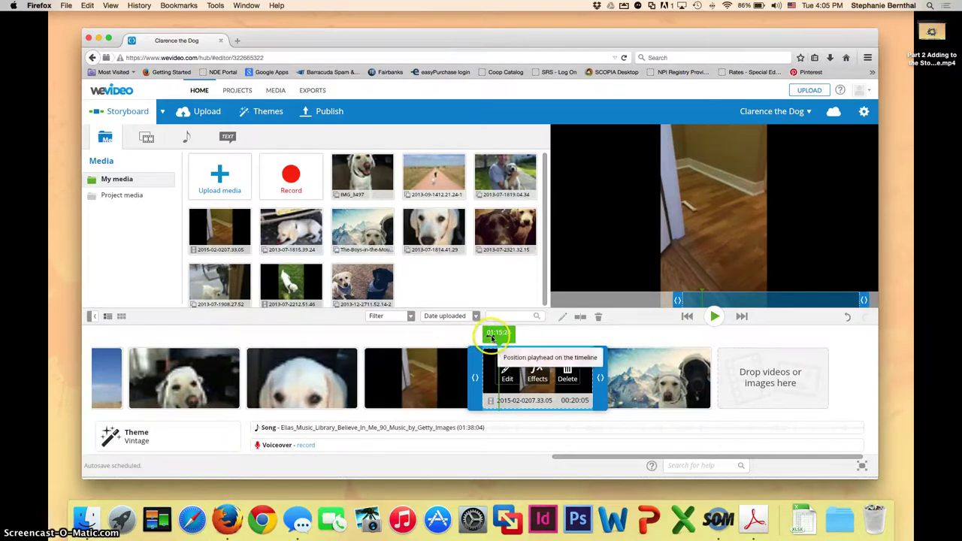
drag(494, 337, 528, 338)
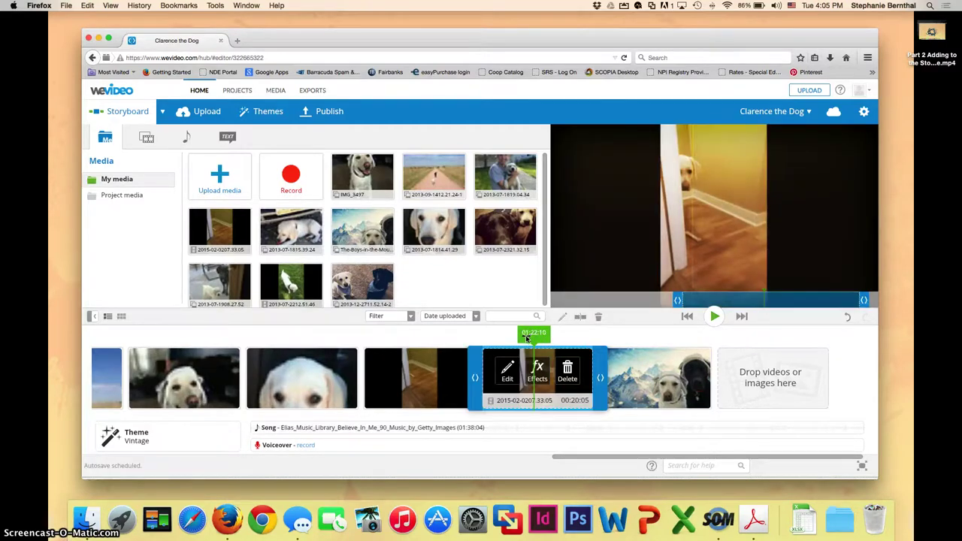
click(580, 320)
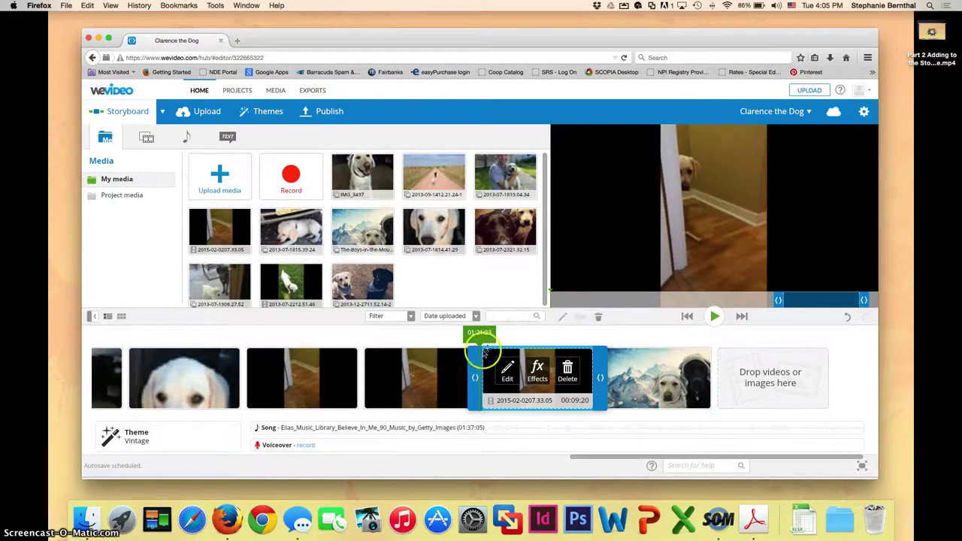
Step: Select the 00:08:12 middle piece and scrub through it to check it
click(456, 367)
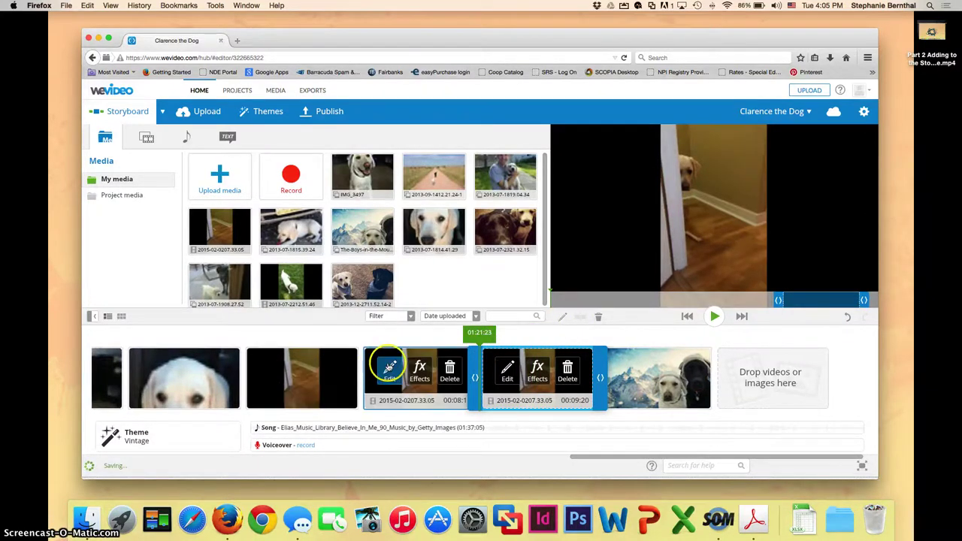
click(390, 355)
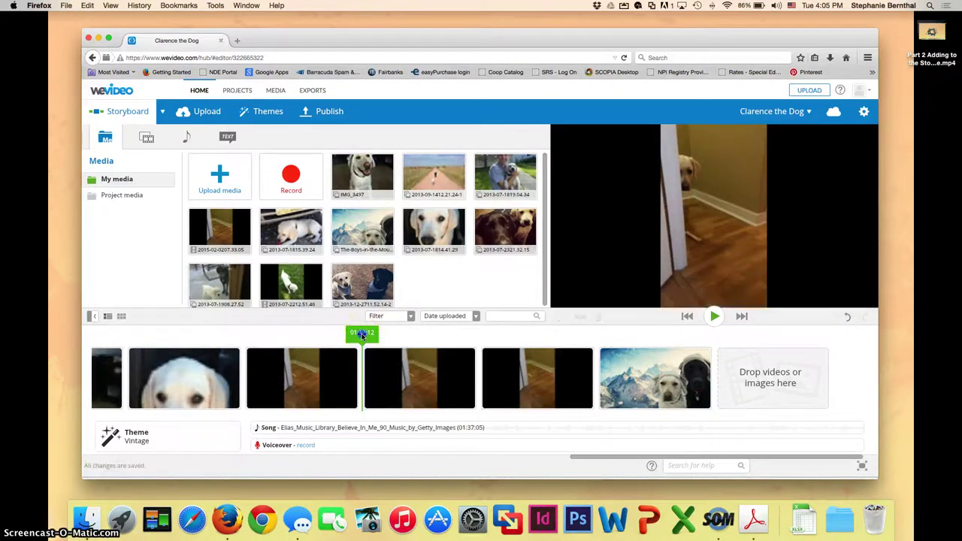
drag(377, 332, 444, 339)
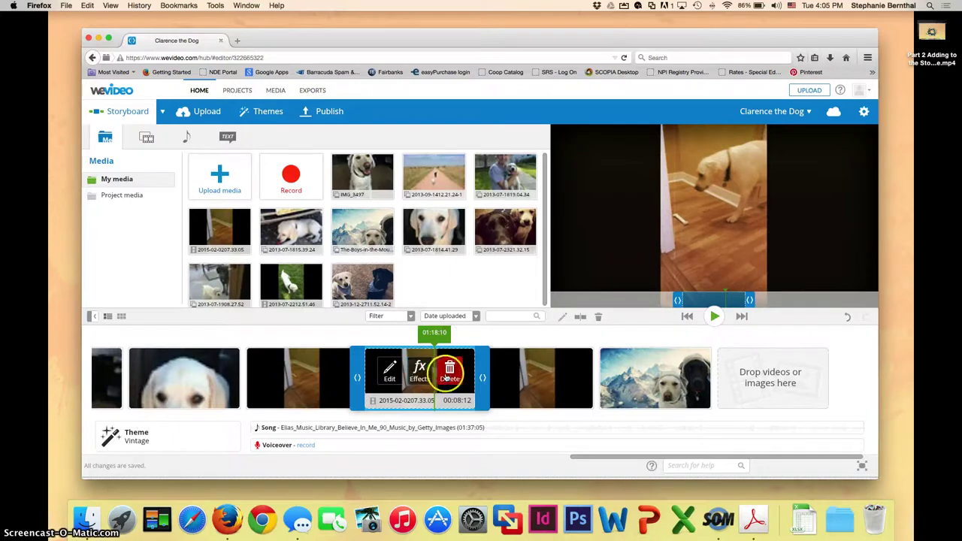
Step: Delete the 00:08:12 middle piece of the hallway clip
click(448, 366)
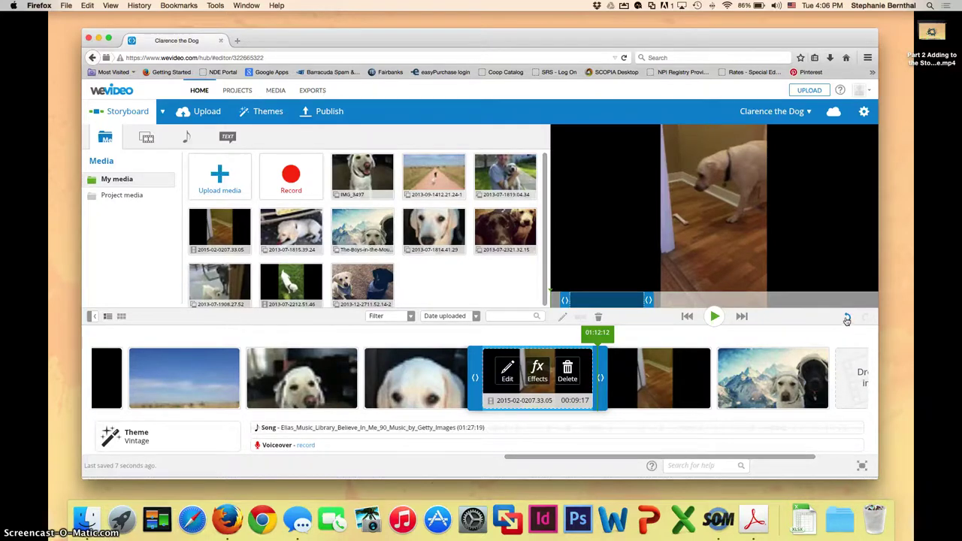
Step: Go to the Clarence the Dog project overview page with its save options
click(799, 112)
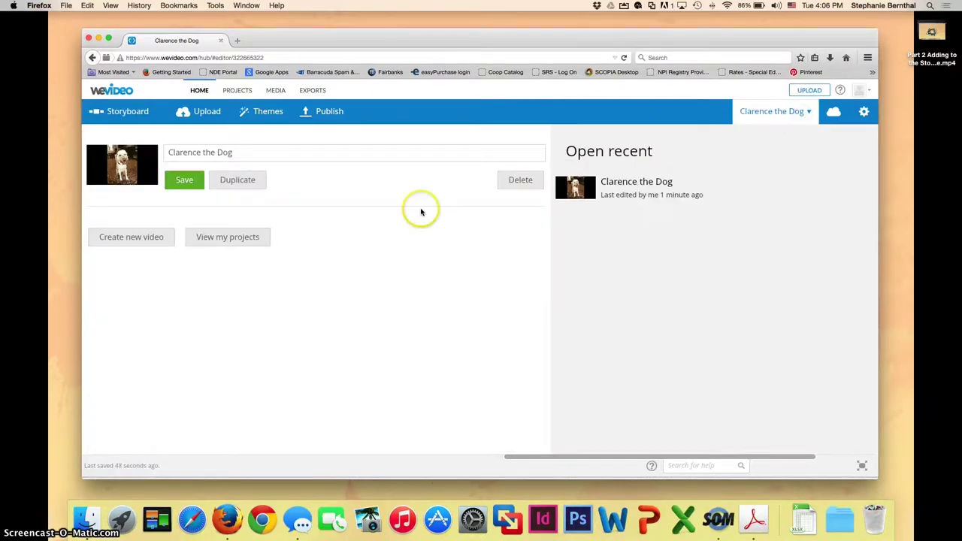
Step: Save the Clarence the Dog project and return to the start of the storyboard
click(183, 188)
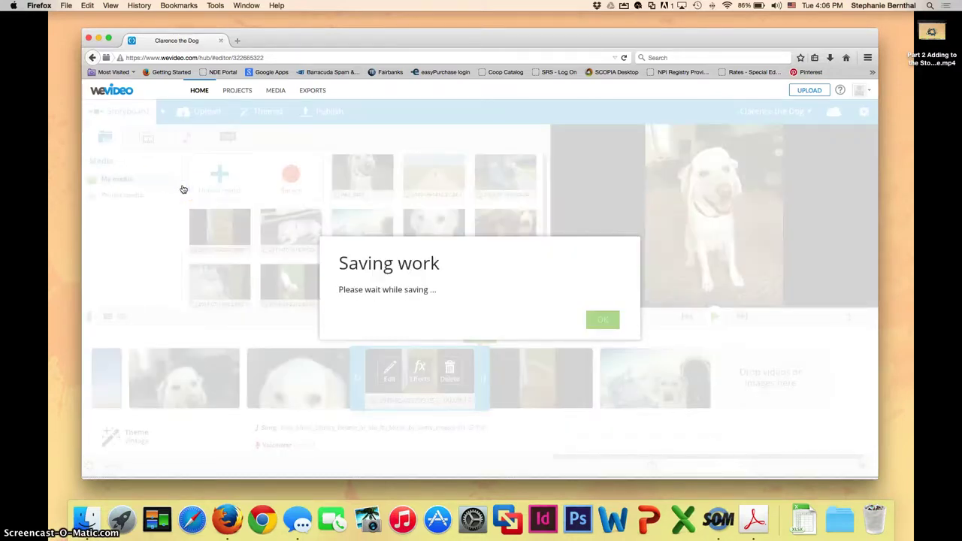
click(419, 286)
click(585, 319)
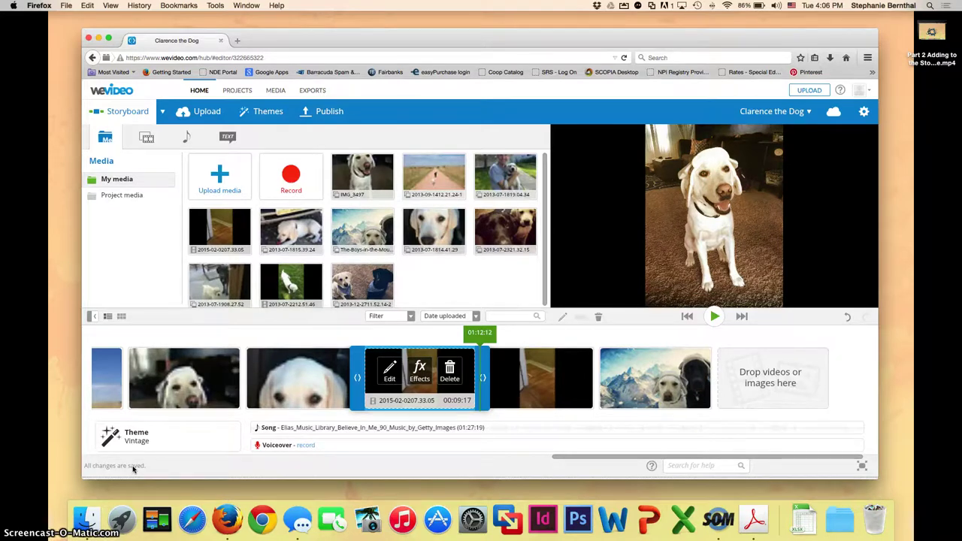
click(185, 391)
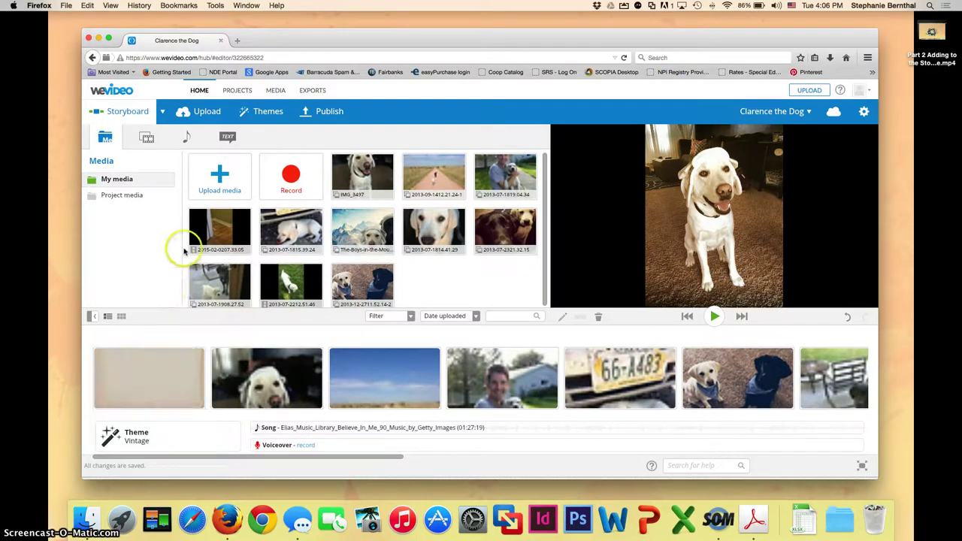
Step: Place a new TITLE clip from the Text tab at the storyboard's start
click(225, 138)
mouse_move(218, 182)
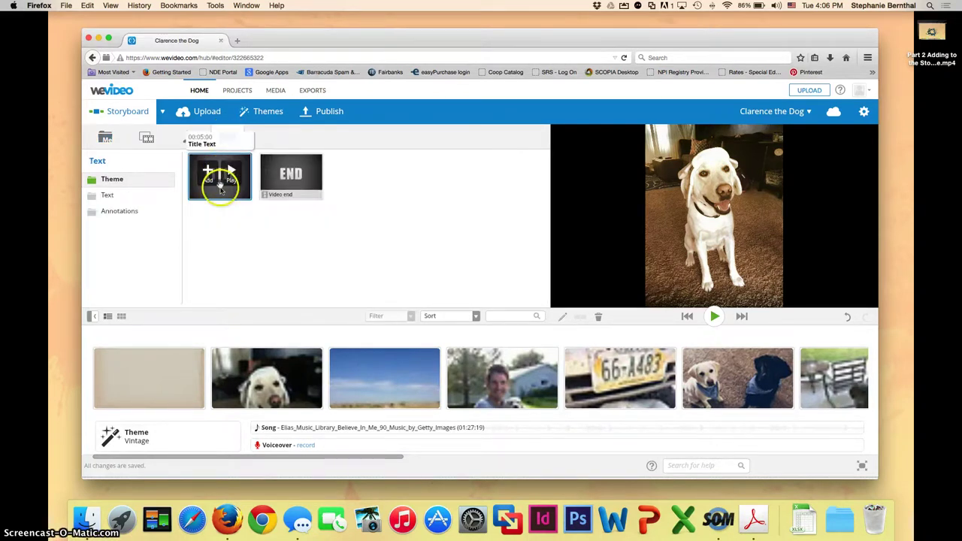
drag(220, 191, 187, 386)
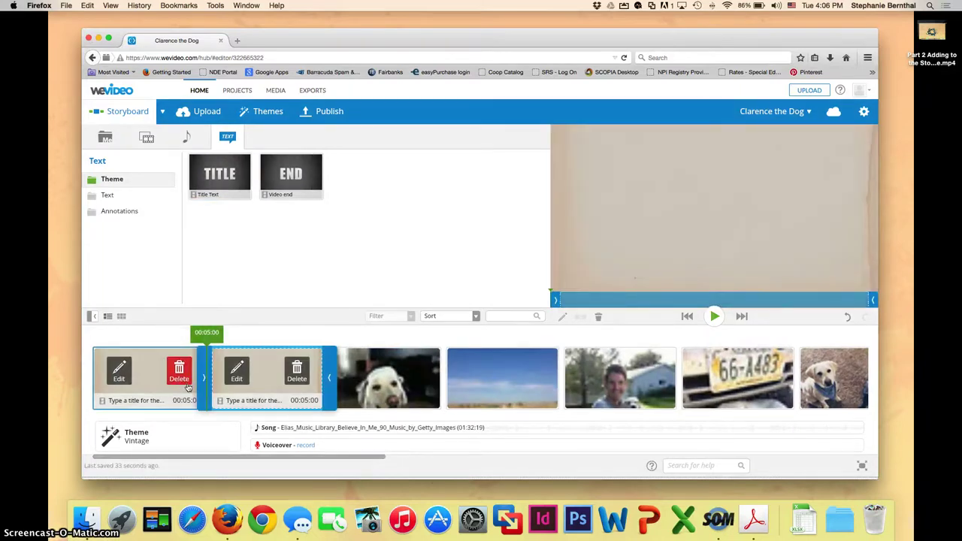
Step: Delete the original title clip and the leftover blank first slot
click(187, 384)
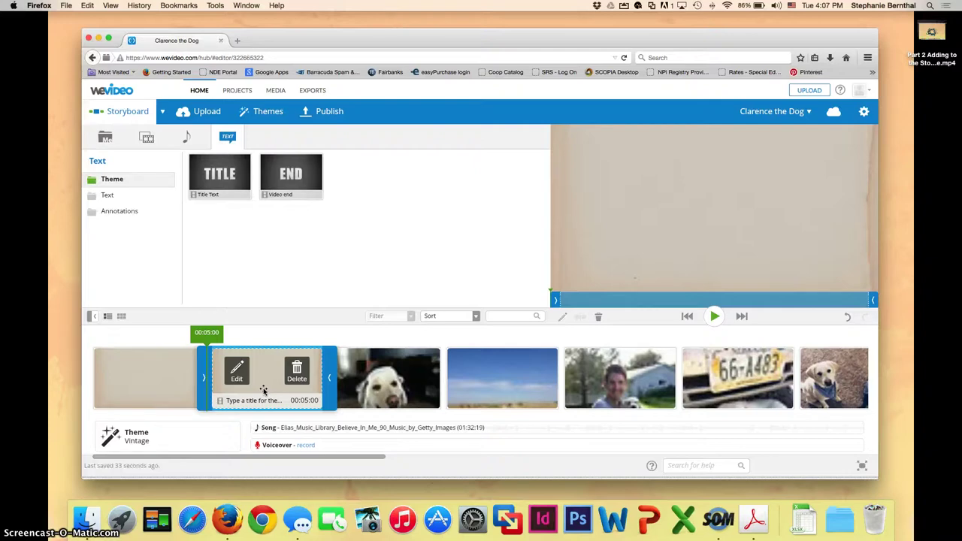
click(147, 387)
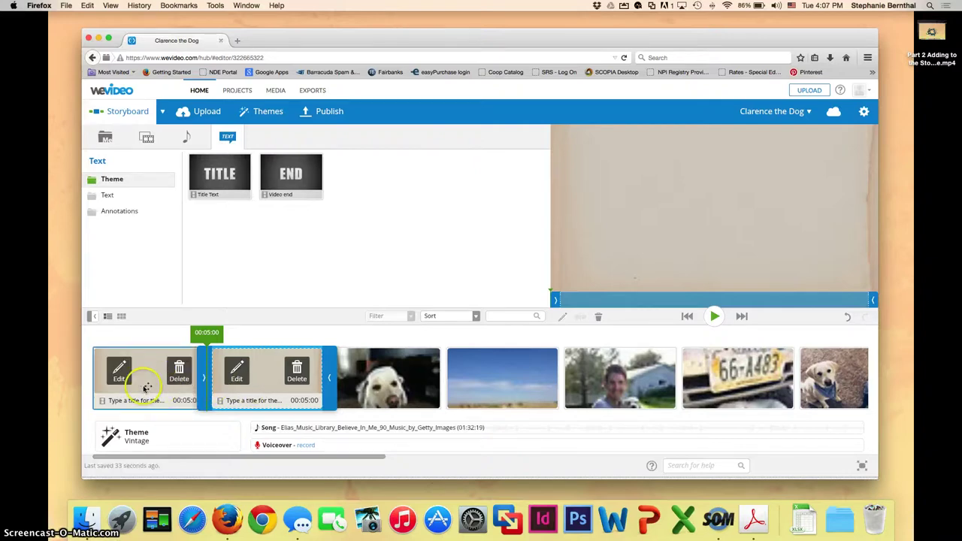
click(297, 368)
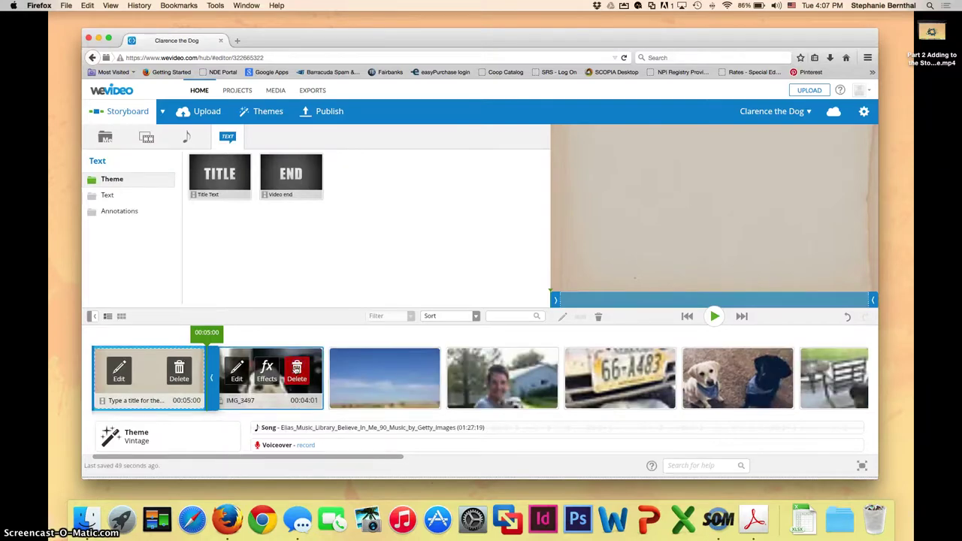
Step: Enter 'Clarence the Dog' as the new title clip's text
click(118, 370)
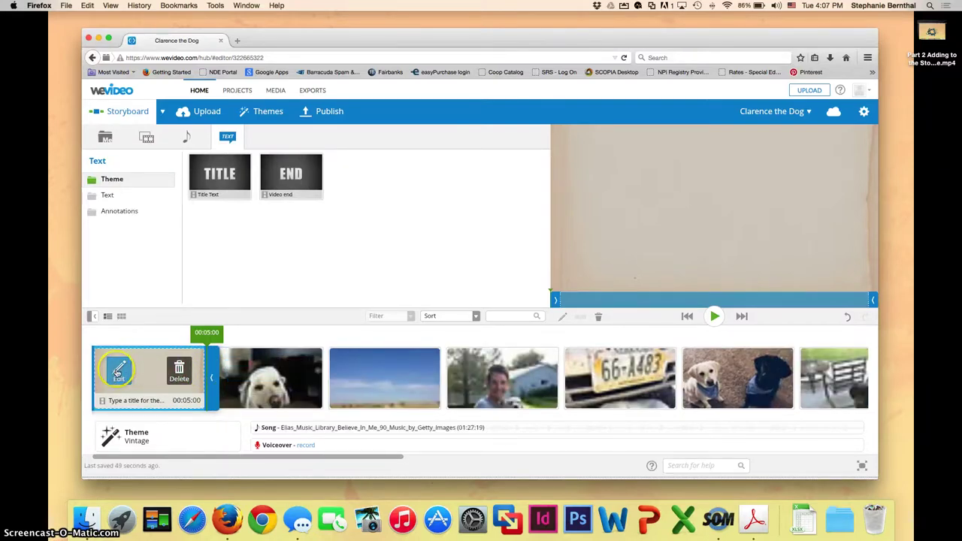
click(208, 187)
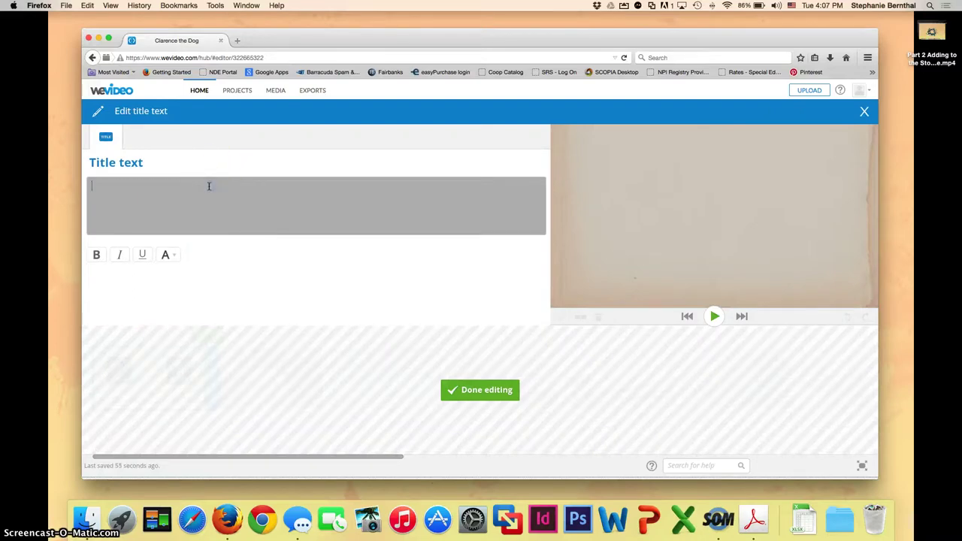
text(Clarence the Dog)
click(194, 187)
Step: Try bold, italic, underline and font colour on the title, then remove all formatting
click(96, 254)
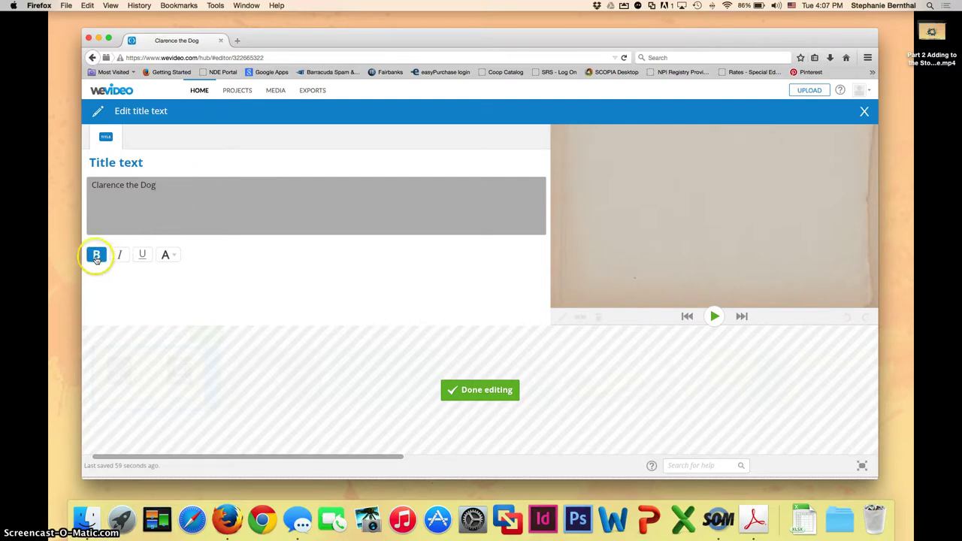
drag(156, 186, 90, 186)
click(96, 254)
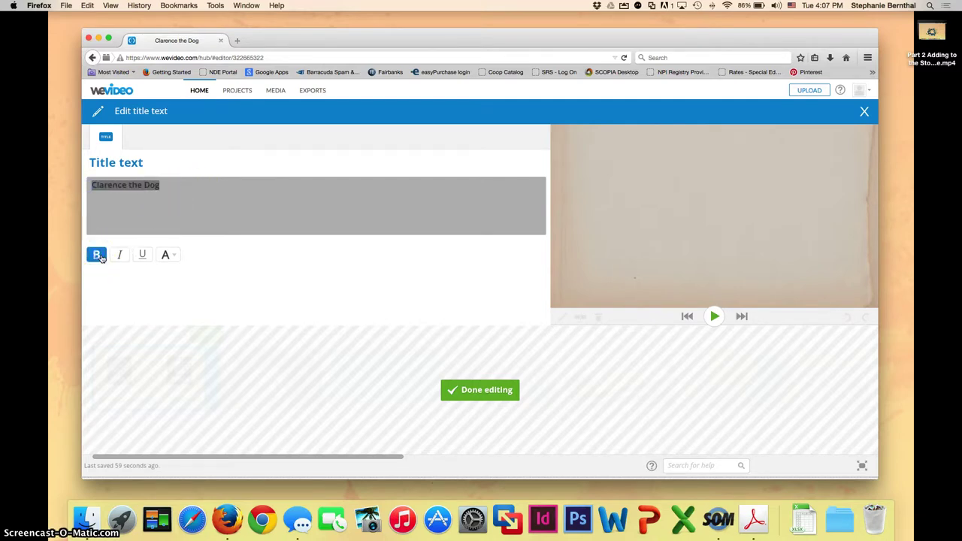
click(120, 255)
click(142, 254)
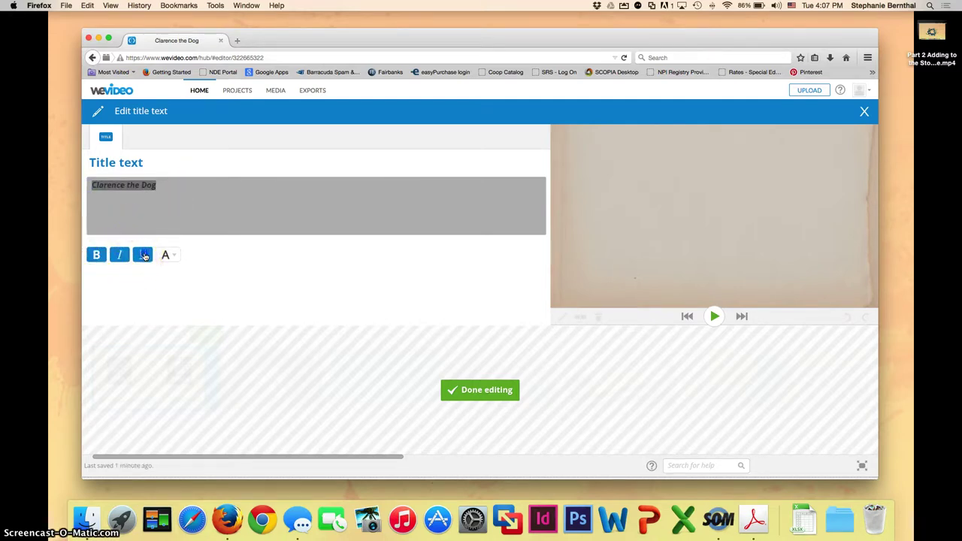
click(175, 255)
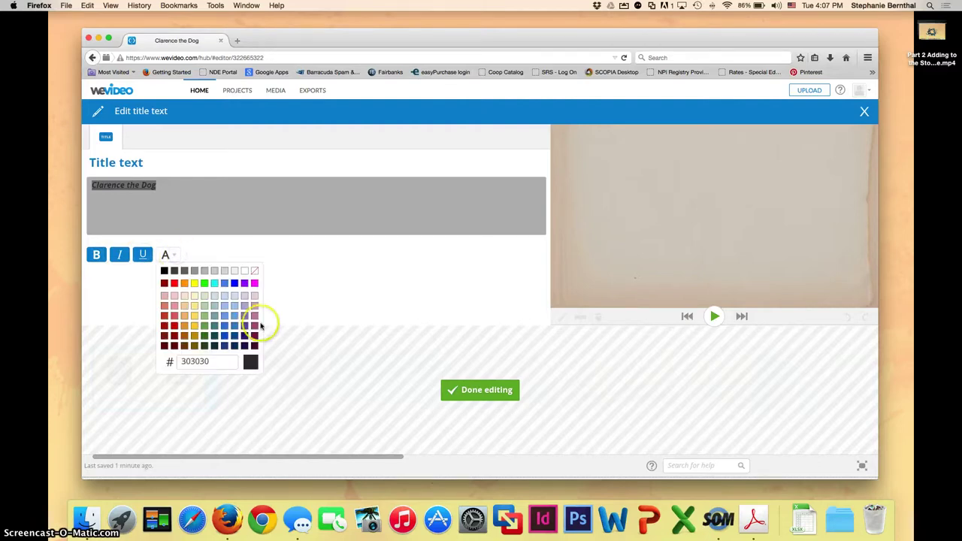
click(296, 285)
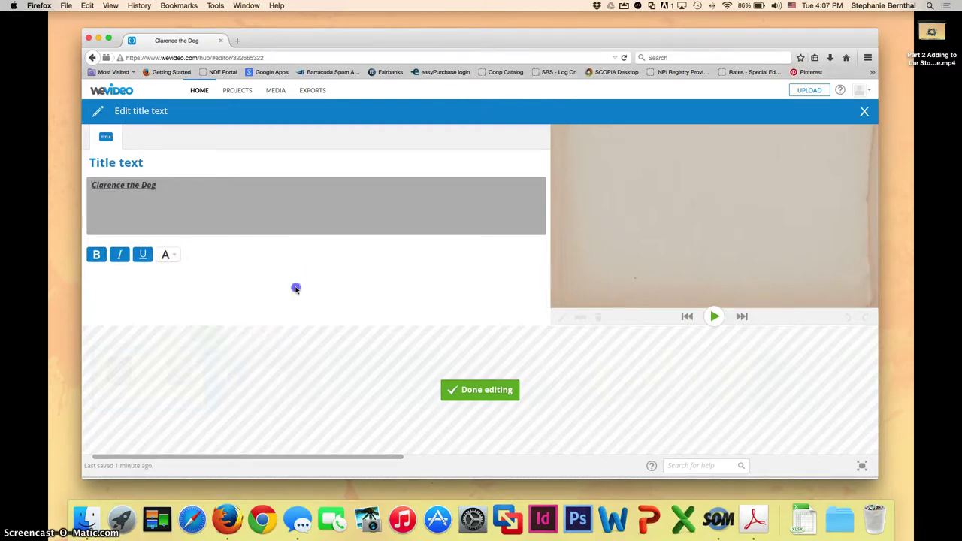
click(142, 254)
click(118, 255)
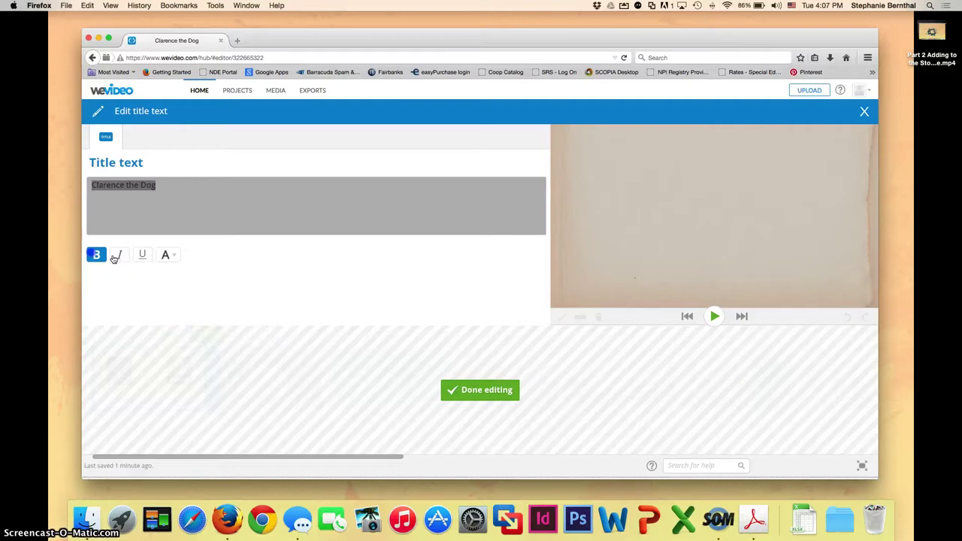
click(96, 255)
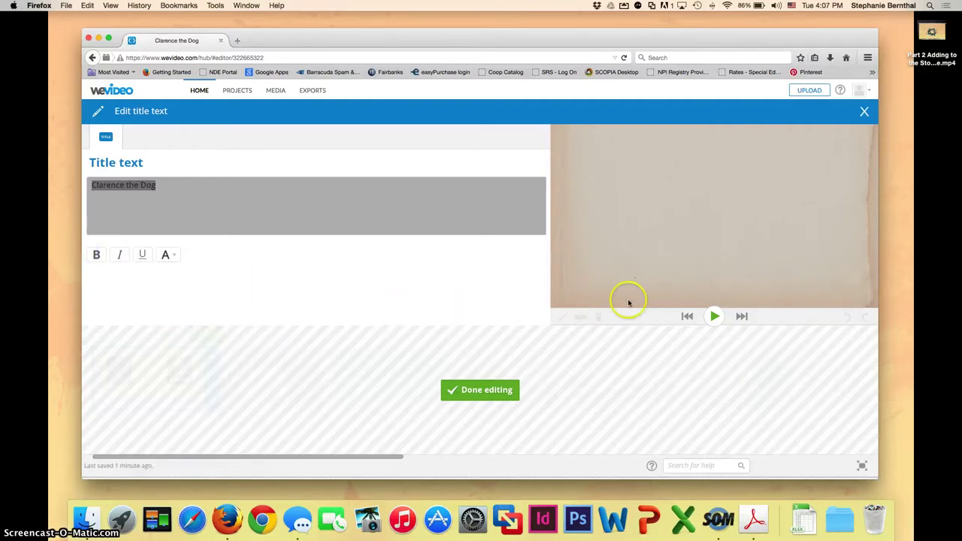
Step: Preview the plain Clarence the Dog title and apply the text edits
click(714, 317)
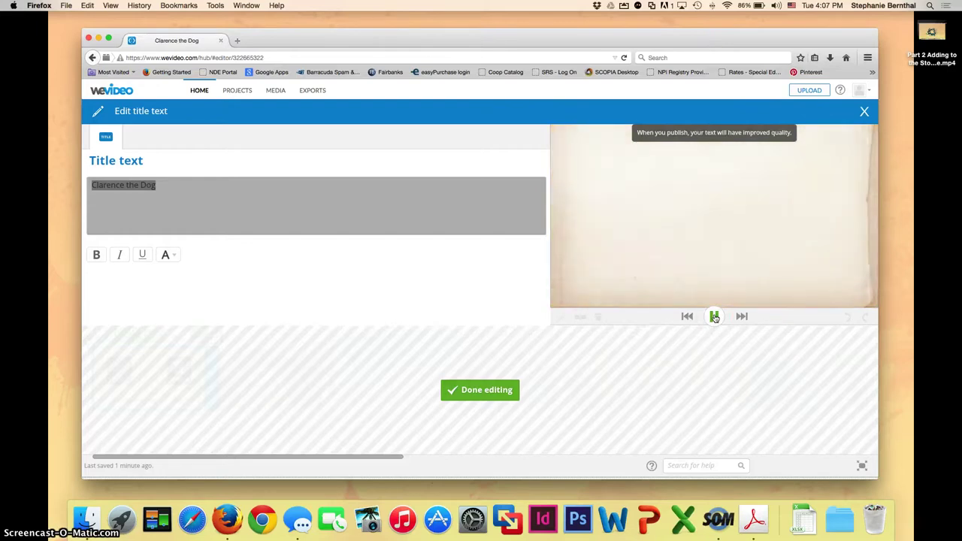
click(332, 218)
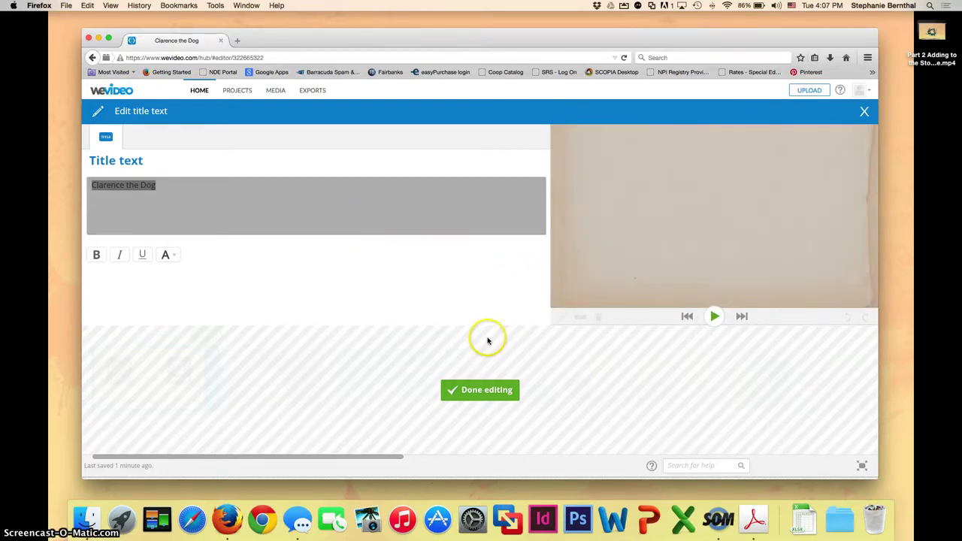
click(478, 391)
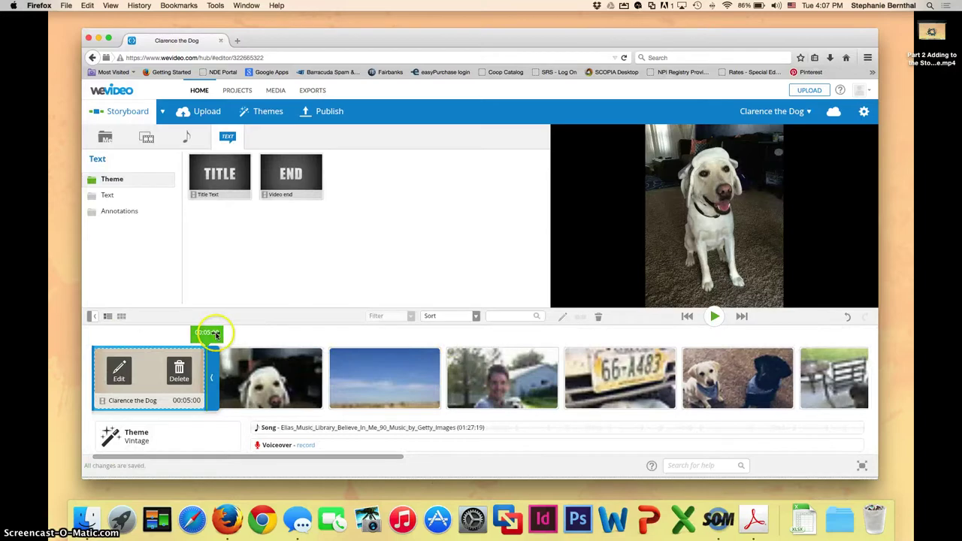
Step: Play the storyboard from the beginning to review the new title
drag(217, 335, 91, 328)
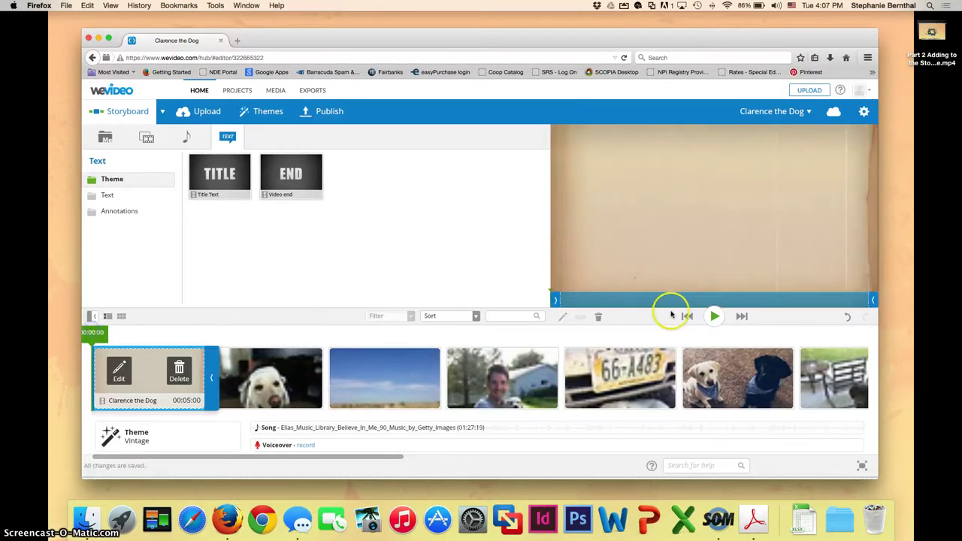
click(714, 316)
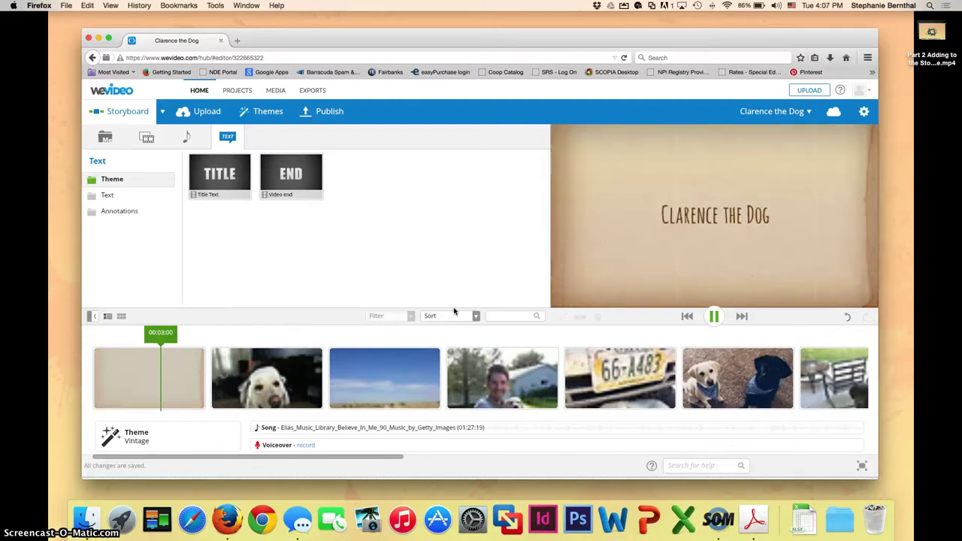
click(714, 316)
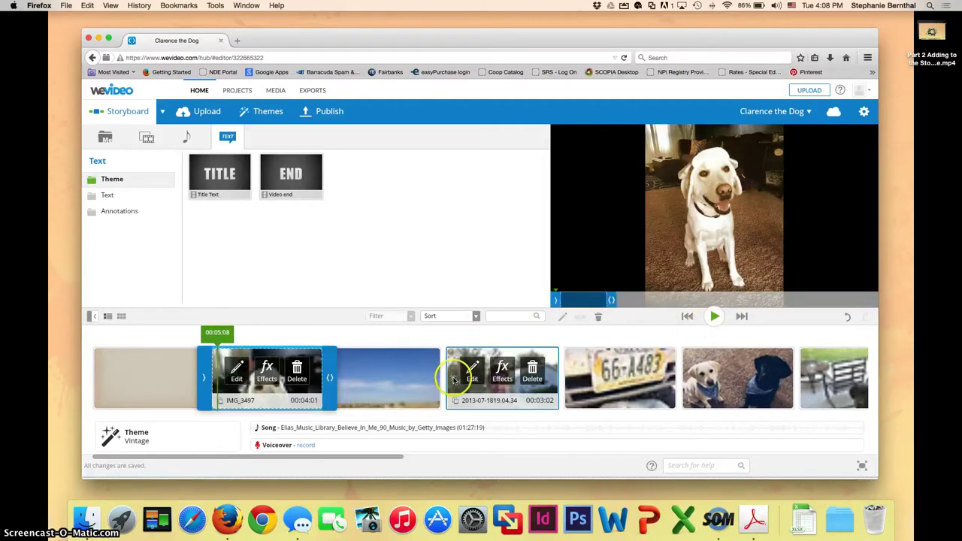
Step: Trim the Clarence the Dog title clip from 5 seconds down to 00:03:00
click(138, 352)
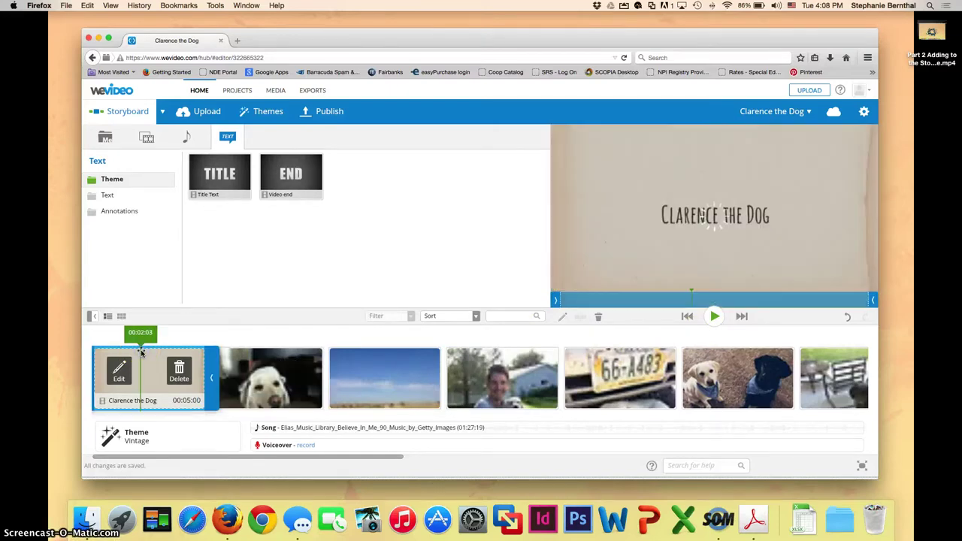
click(121, 366)
drag(211, 378, 174, 380)
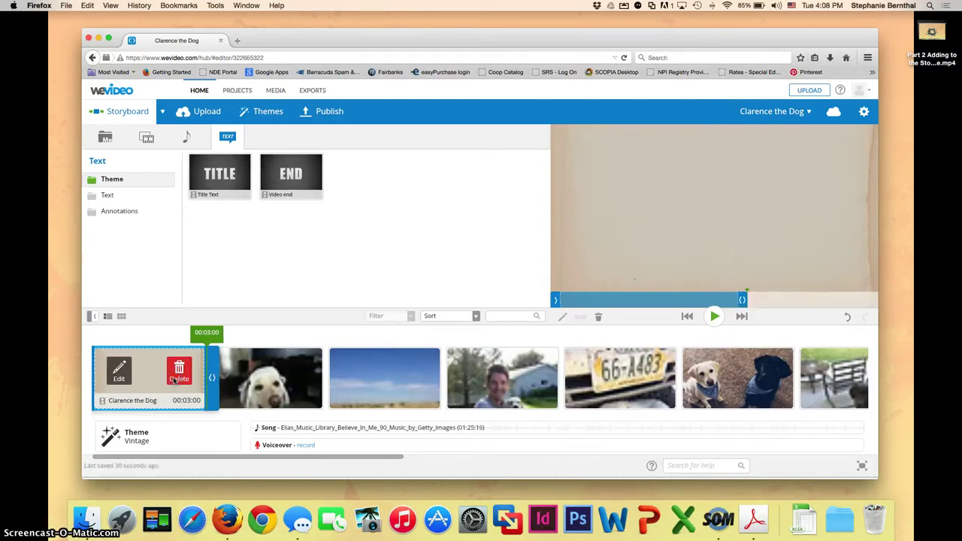
click(320, 387)
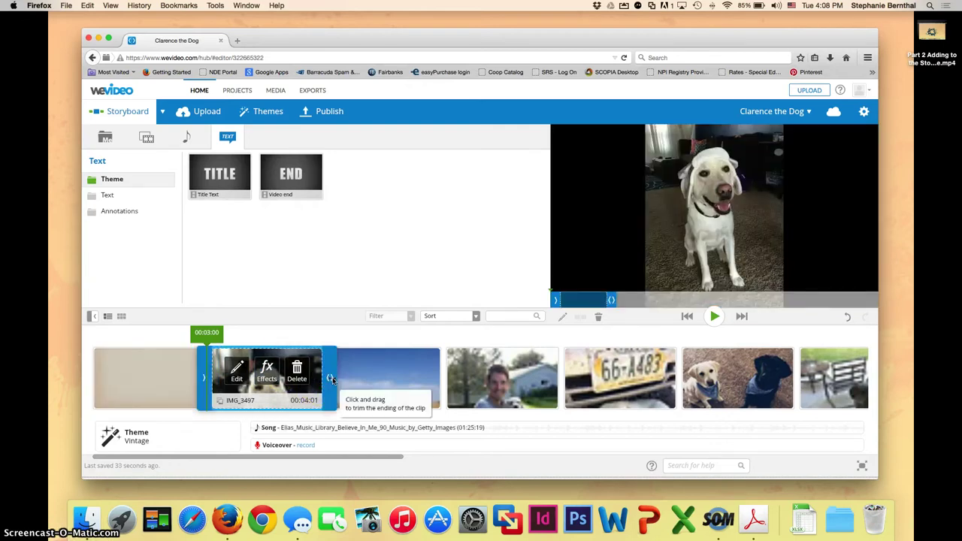
Step: Shorten the IMG_3497 picture clip from 00:04:01 to 00:03:15
mouse_move(331, 378)
mouse_down()
mouse_move(388, 376)
mouse_move(314, 379)
mouse_move(323, 381)
mouse_up()
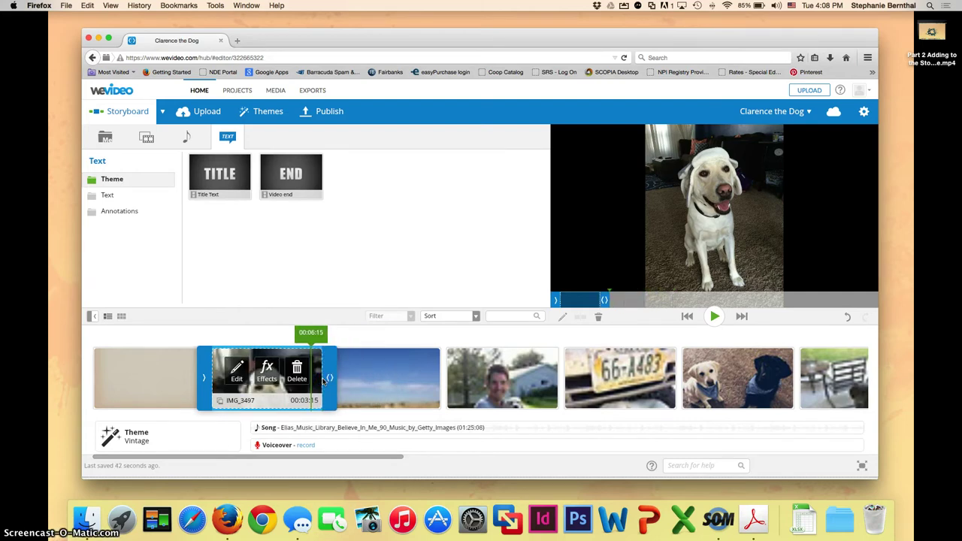